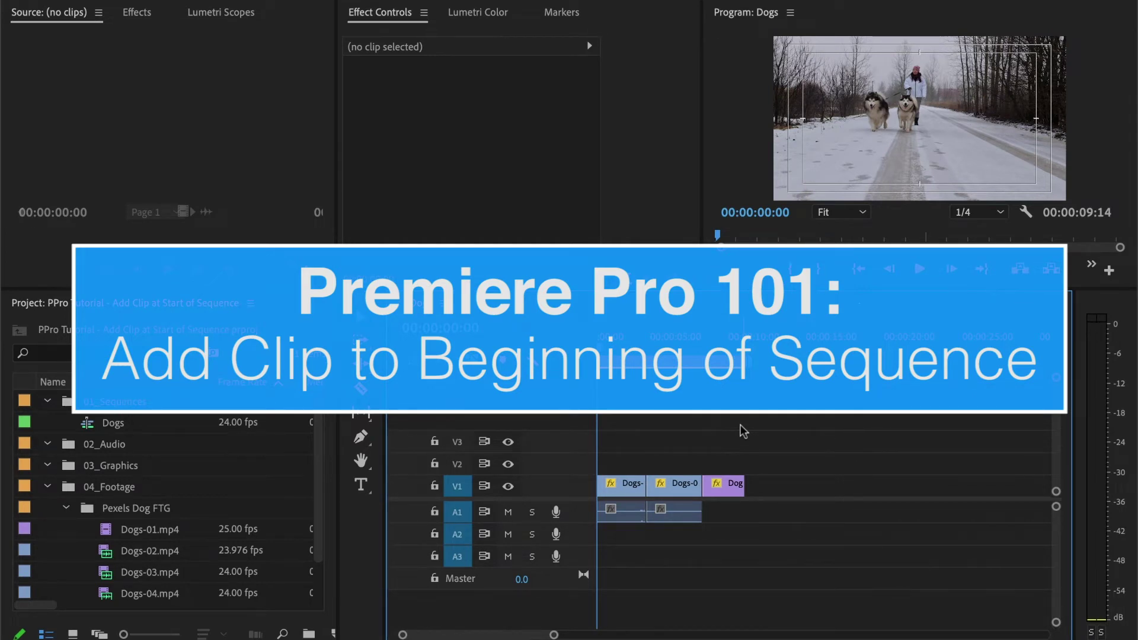
# Scrub the Dogs sequence, then load Dogs-04.mp4 in the Source Monitor and scrub its footage
pyautogui.moveTo(622, 356)
pyautogui.mouseDown()
pyautogui.moveTo(710, 360)
pyautogui.moveTo(622, 369)
pyautogui.mouseUp()
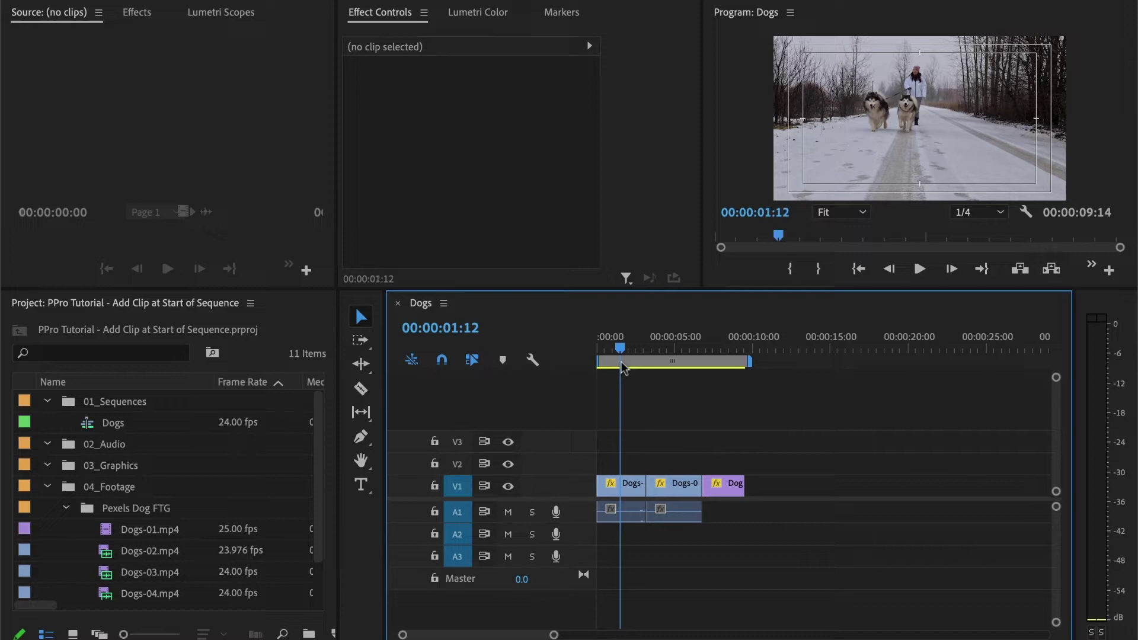
pyautogui.moveTo(623, 371); pyautogui.dragTo(597, 371)
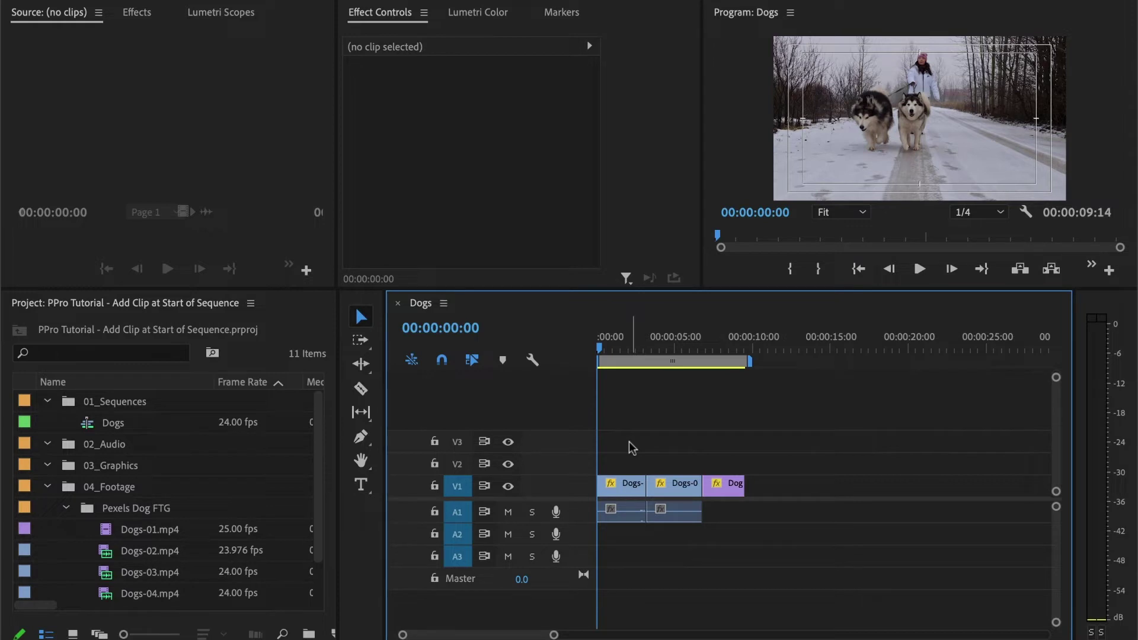
pyautogui.click(108, 595)
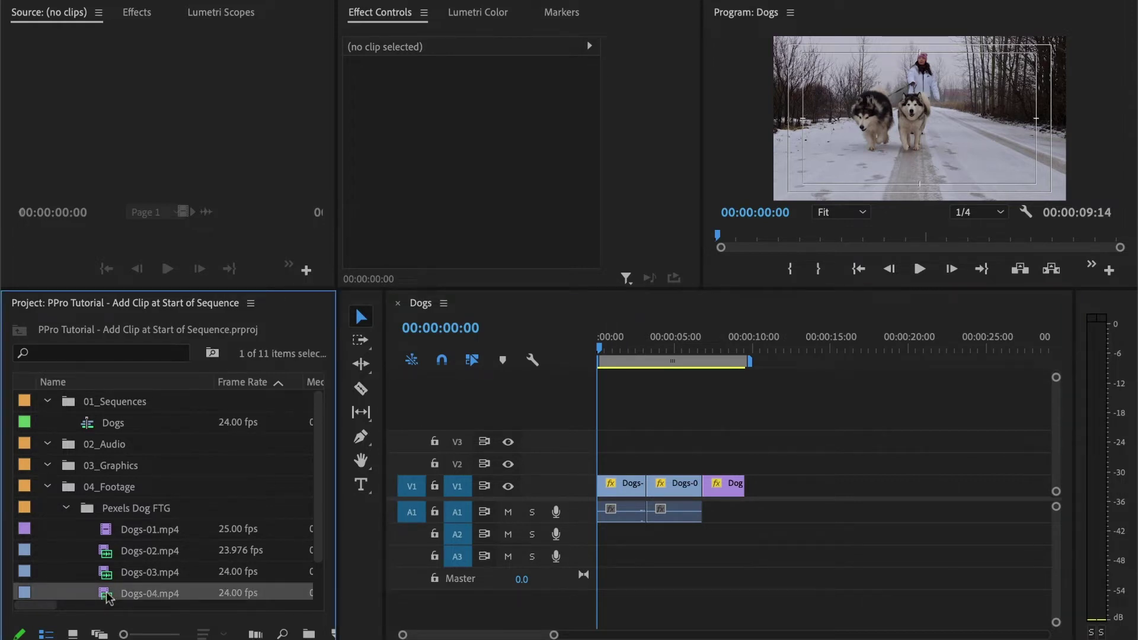
pyautogui.doubleClick(108, 594)
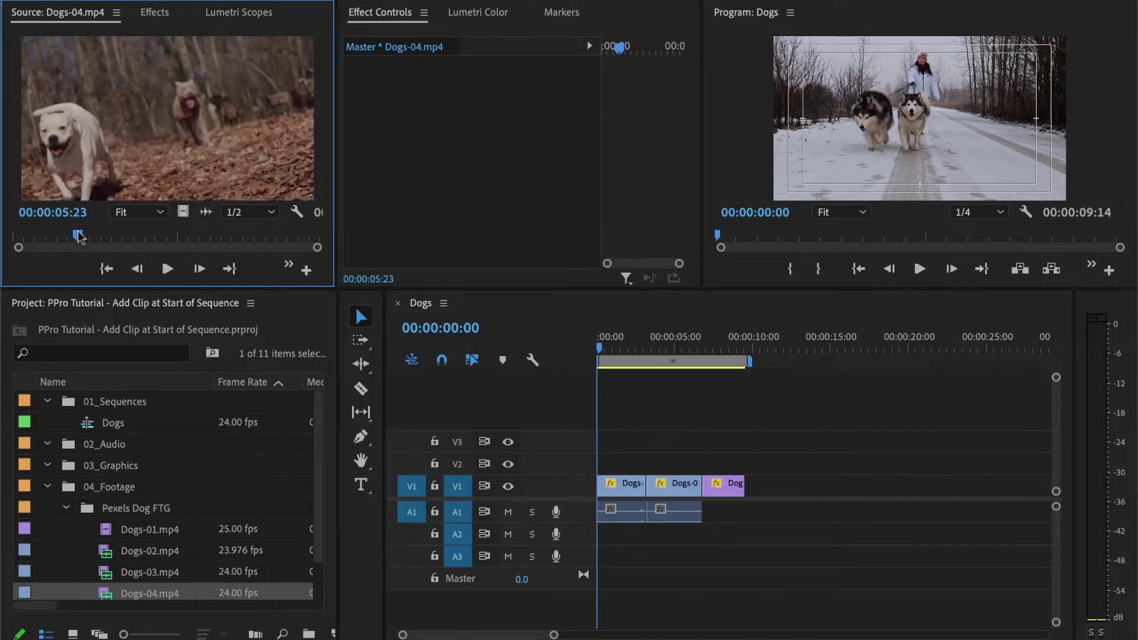
pyautogui.moveTo(77, 233); pyautogui.dragTo(97, 235)
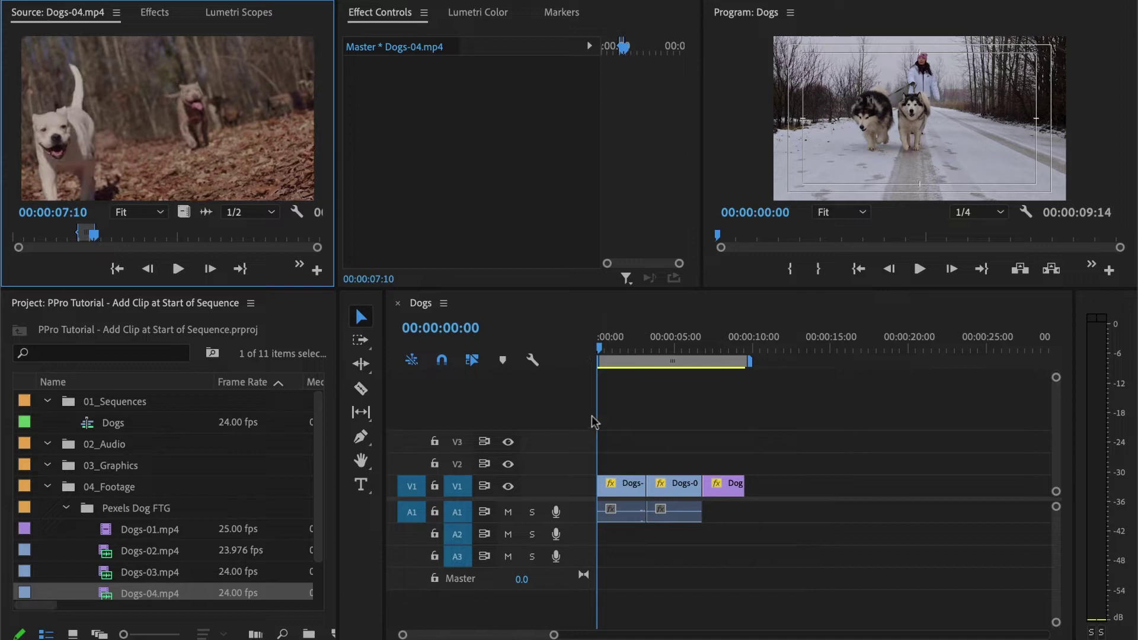
# Play the Dogs sequence, return the playhead to its start, and zoom into the timeline
pyautogui.click(603, 349)
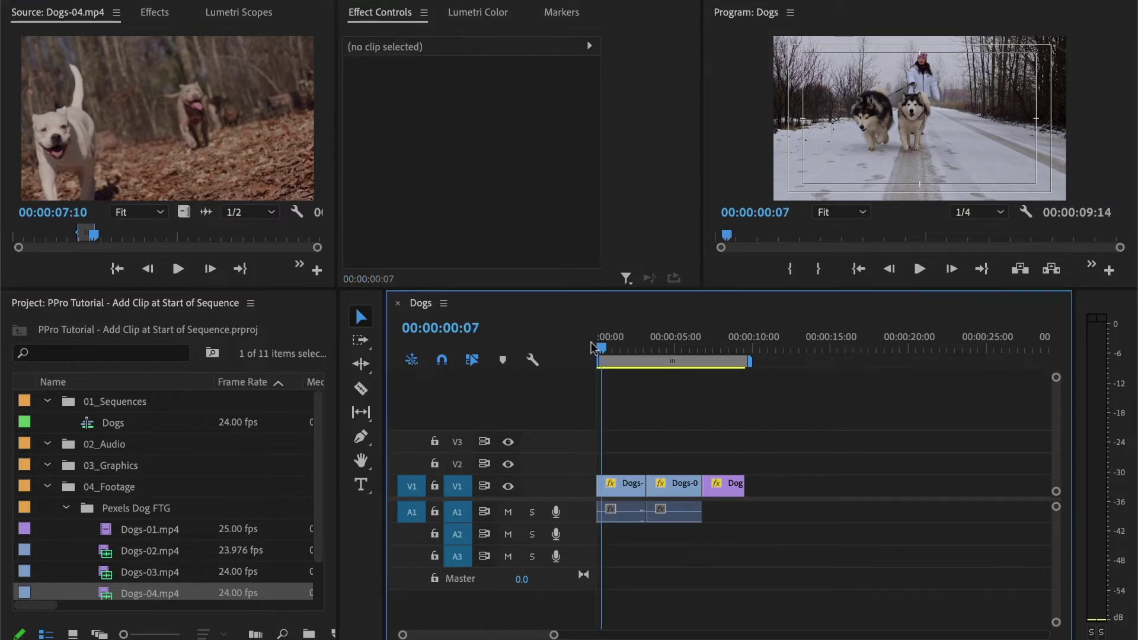
pyautogui.press('space')
pyautogui.press('Home')
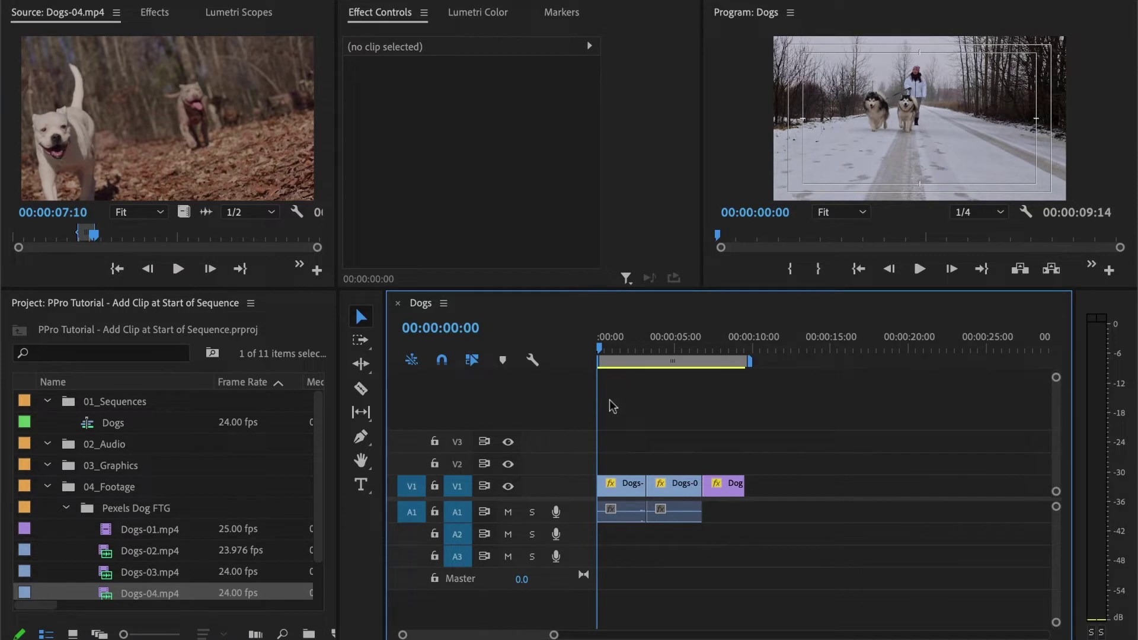
pyautogui.press('=')
pyautogui.press('=')
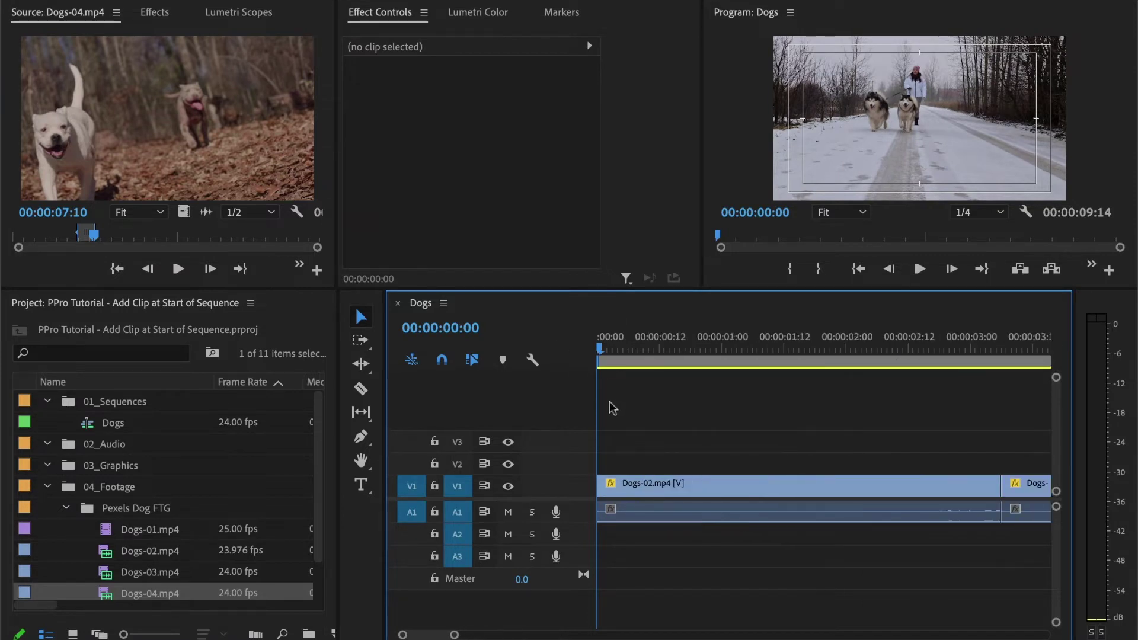
# Insert Dogs-04.mp4 at the sequence start with comma, zoom out, then undo the insert
pyautogui.press(',')
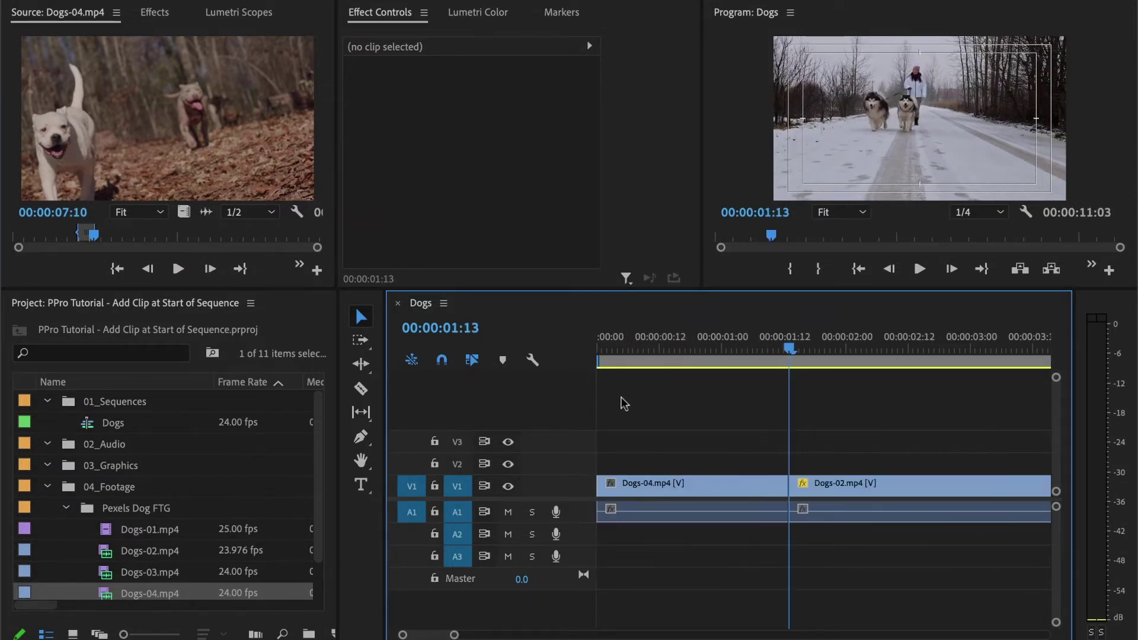
pyautogui.press('-')
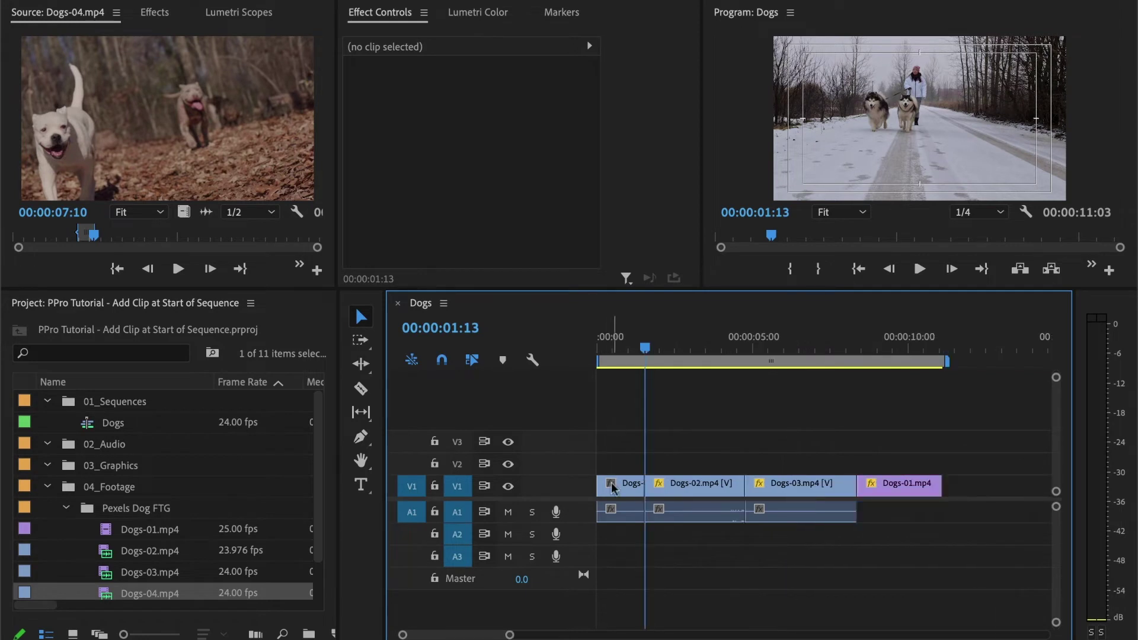
pyautogui.moveTo(767, 363)
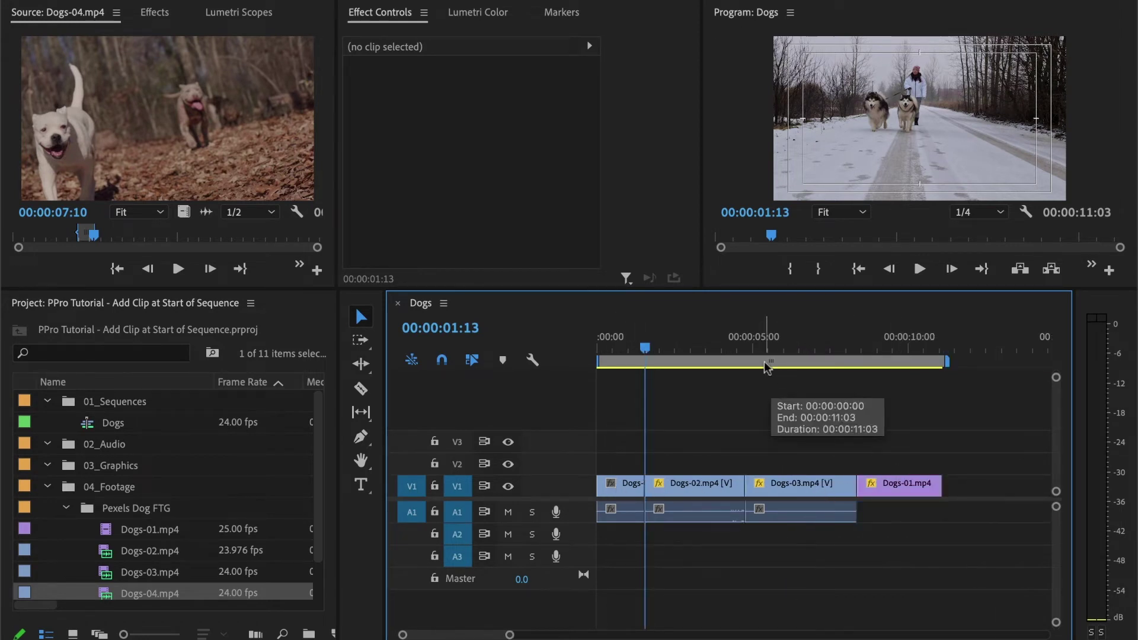
pyautogui.hotkey('ctrl', 'z')
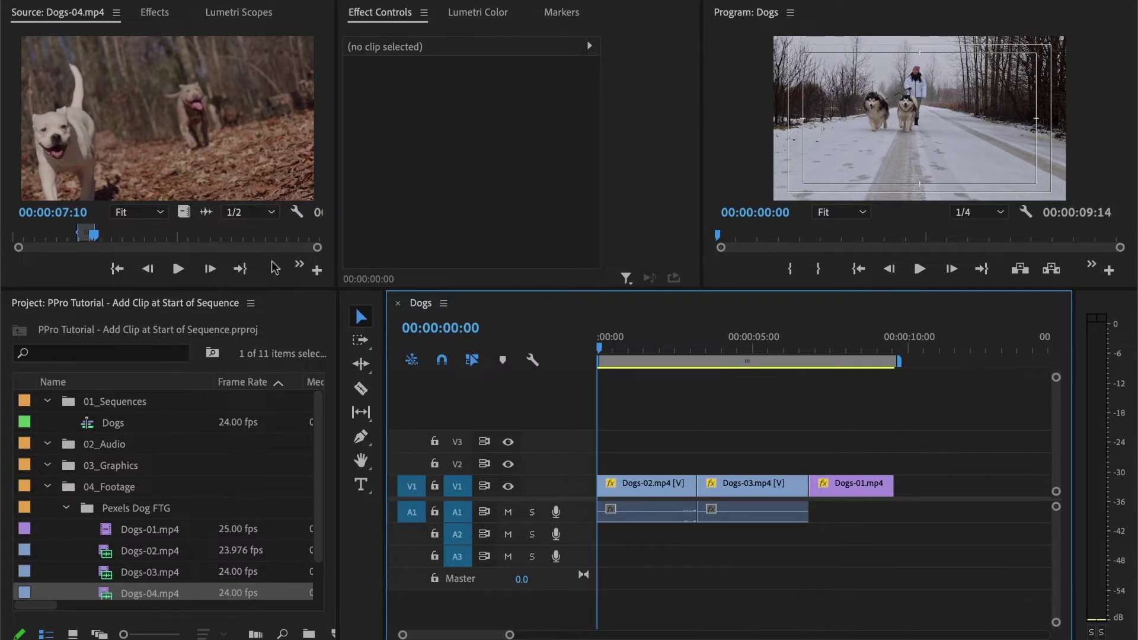
# Insert Dogs-04.mp4 at the playhead using Insert from the Source Monitor's >> menu
pyautogui.click(299, 264)
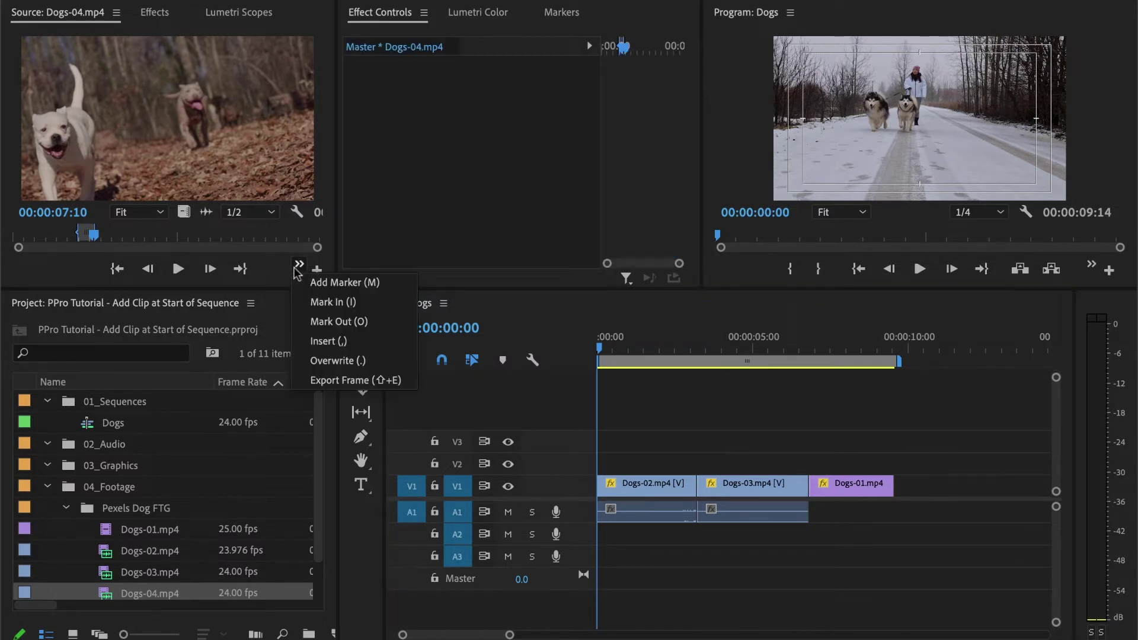
pyautogui.click(312, 343)
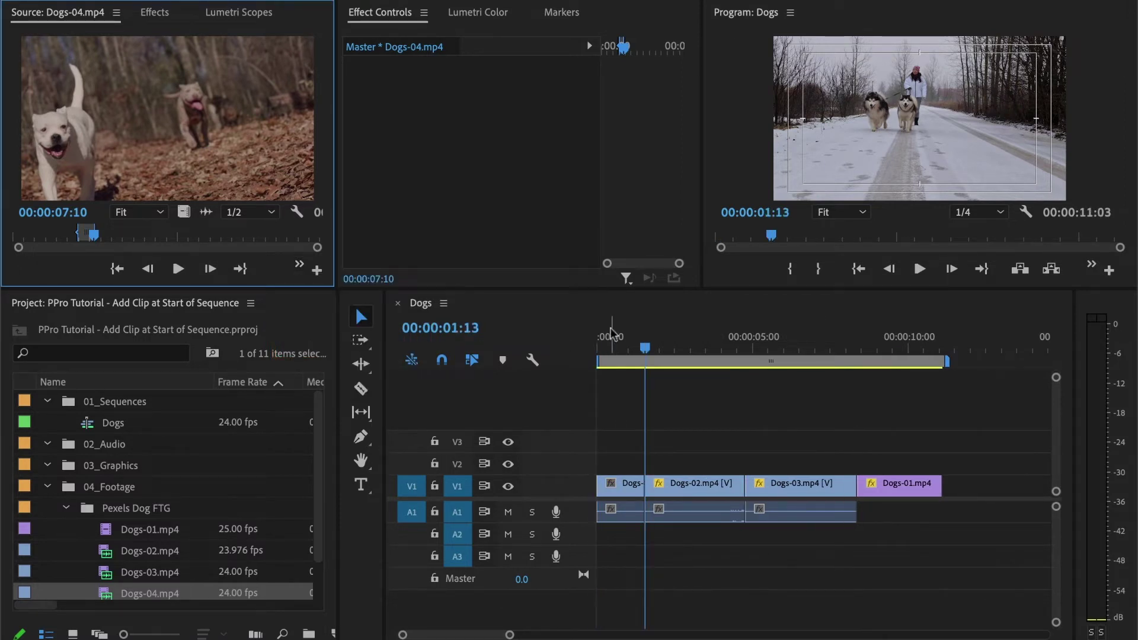
# Undo the insert, then Ctrl-drag Dogs-04.mp4 from the Project panel to the sequence start
pyautogui.hotkey('ctrl', 'z')
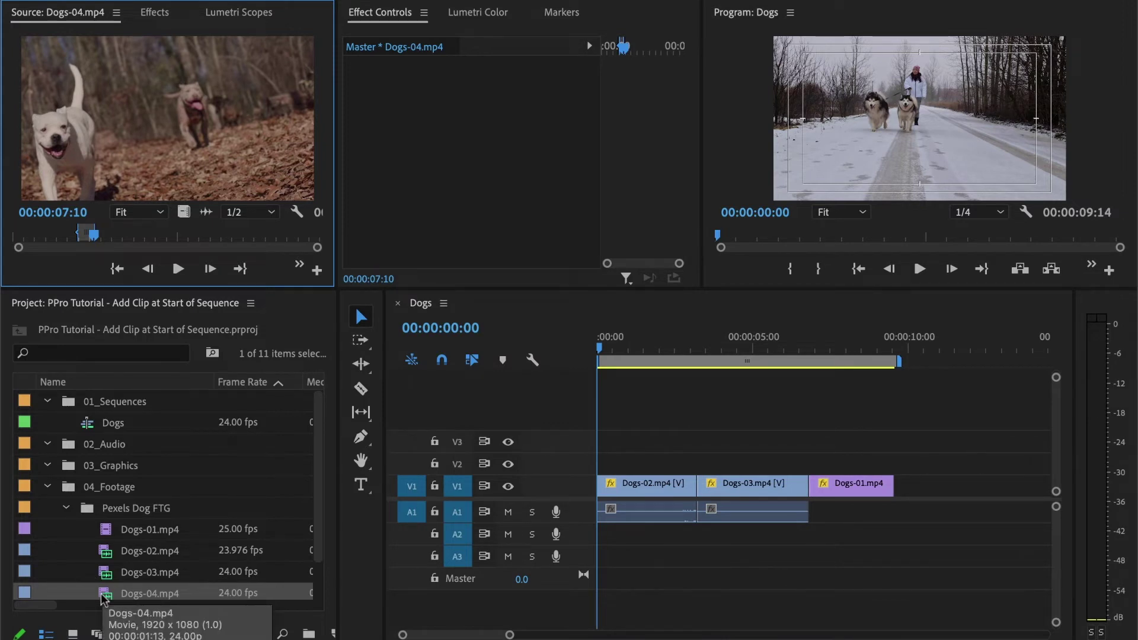
pyautogui.moveTo(103, 598); pyautogui.dragTo(613, 505)
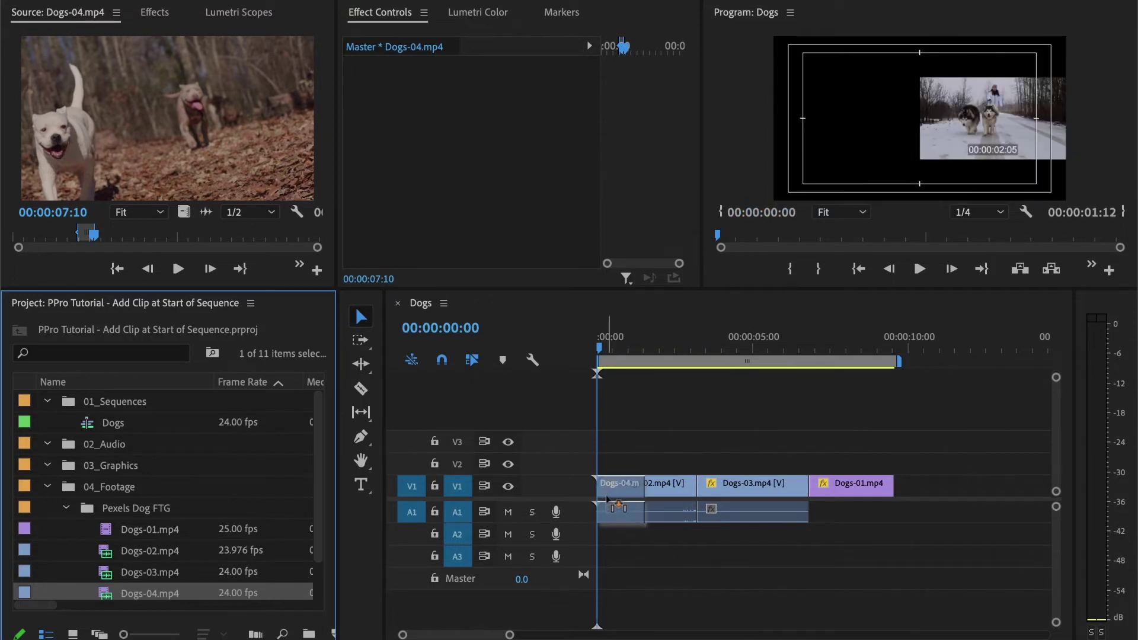
pyautogui.moveTo(613, 508); pyautogui.dragTo(615, 509)
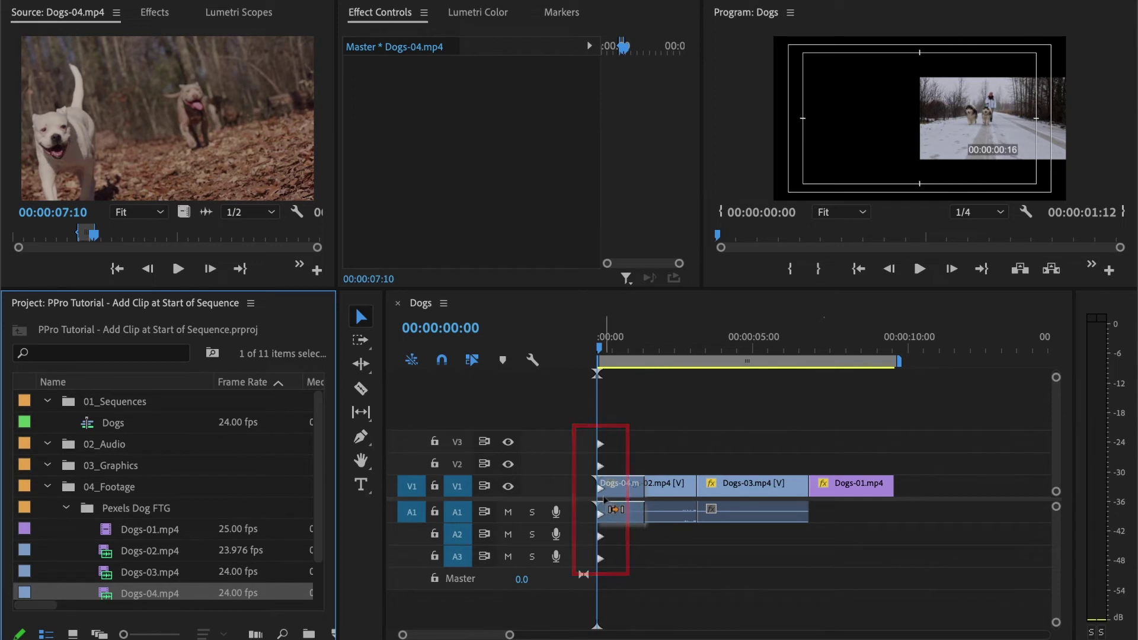
pyautogui.moveTo(617, 510); pyautogui.dragTo(608, 495)
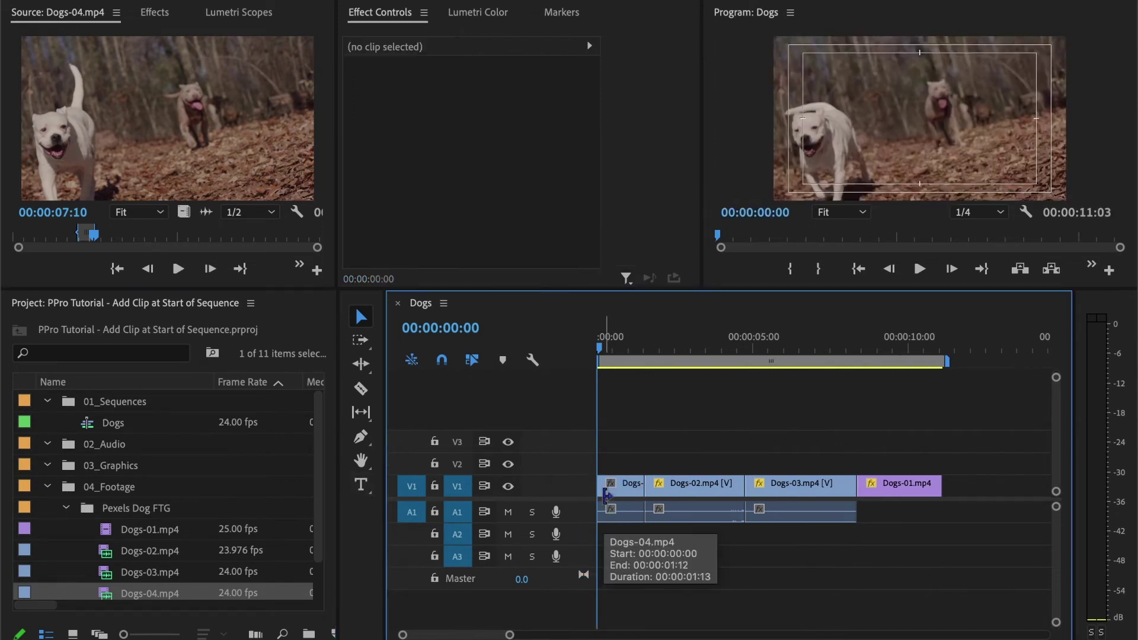